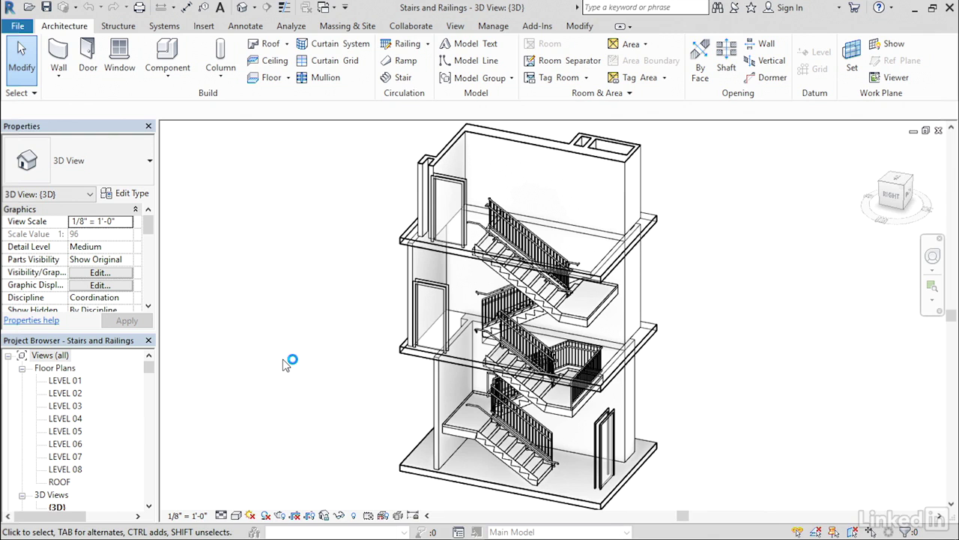
# Step: Select the Level 01 stair in the 3D view to show its Assembled Stair properties
pyautogui.click(480, 449)
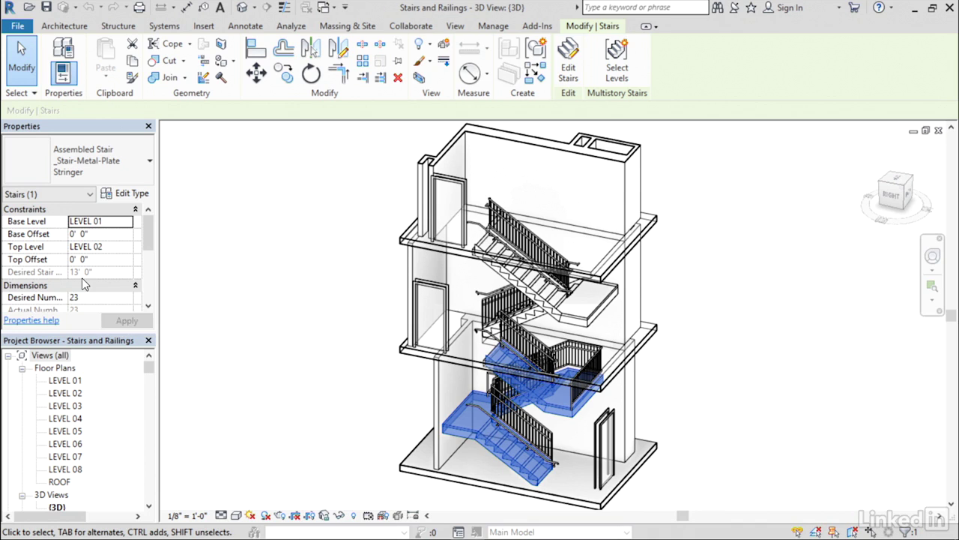
# Step: Set the lower stair's Top Level to None and its Desired Stair Height to 10' 0"
pyautogui.click(102, 247)
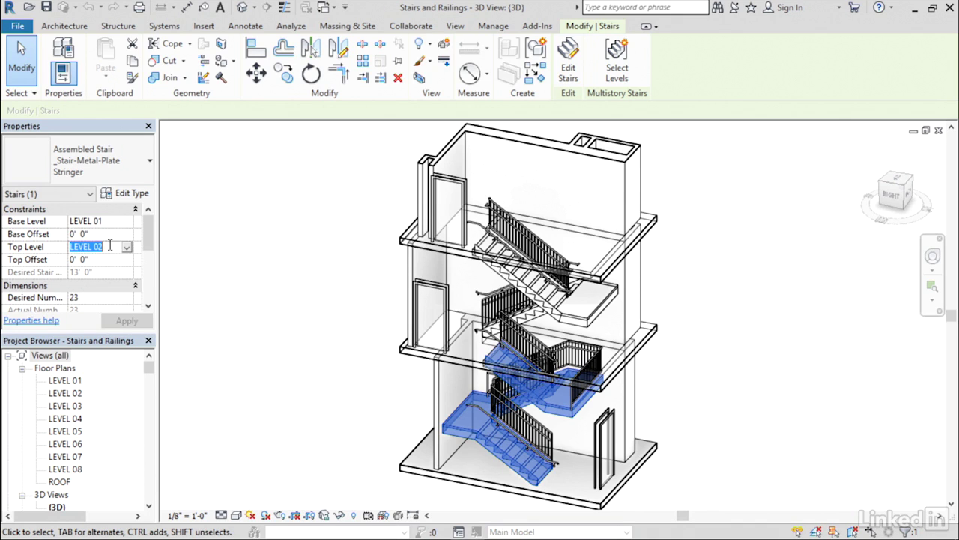
pyautogui.click(126, 247)
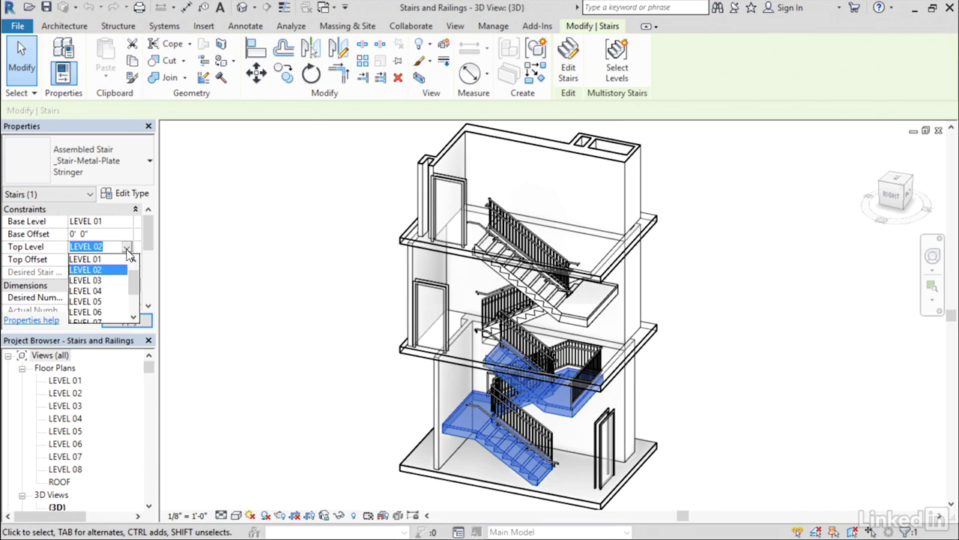
pyautogui.moveTo(135, 279); pyautogui.dragTo(135, 270)
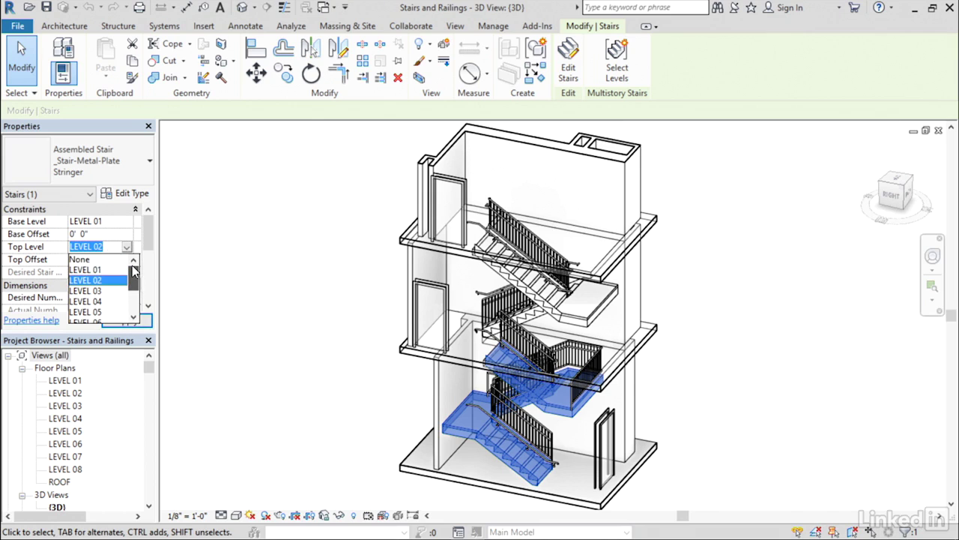
pyautogui.click(83, 260)
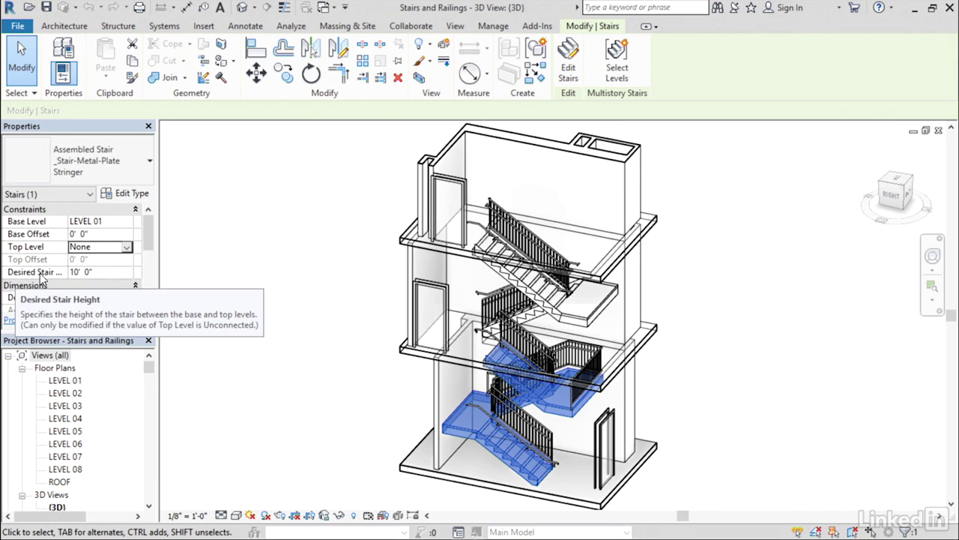
pyautogui.click(114, 272)
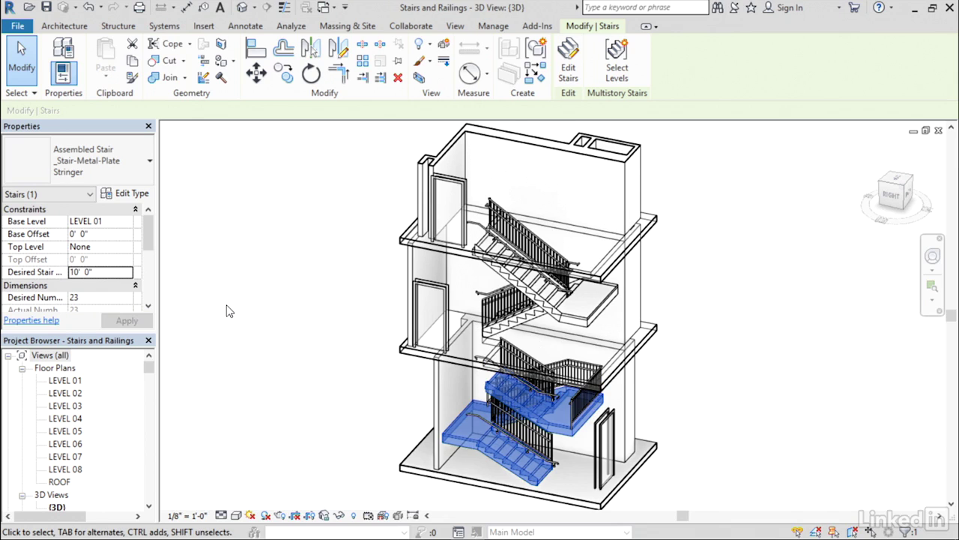
pyautogui.click(105, 272)
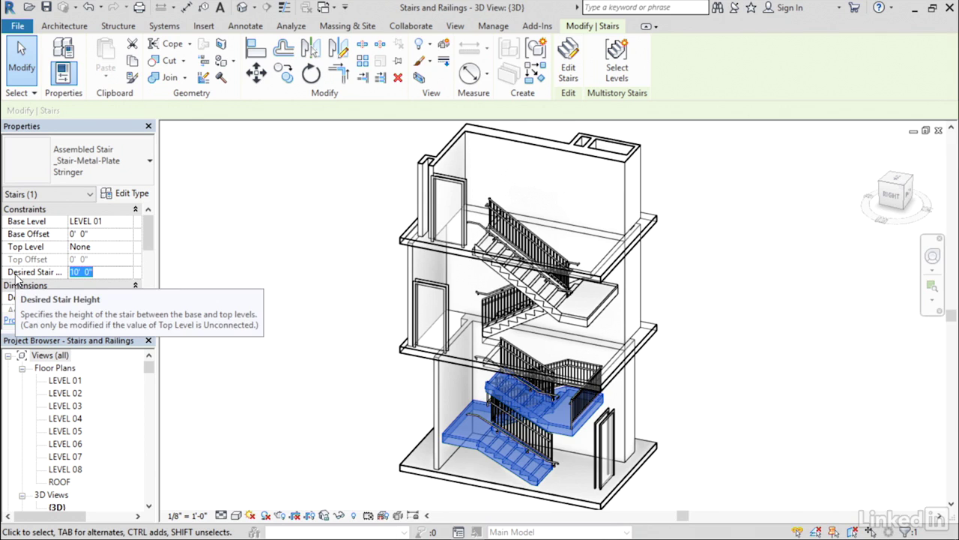
# Step: Undo the height change, reselect the lower stair, and open its _Stair-Metal-Plate Stringer type properties
pyautogui.click(88, 9)
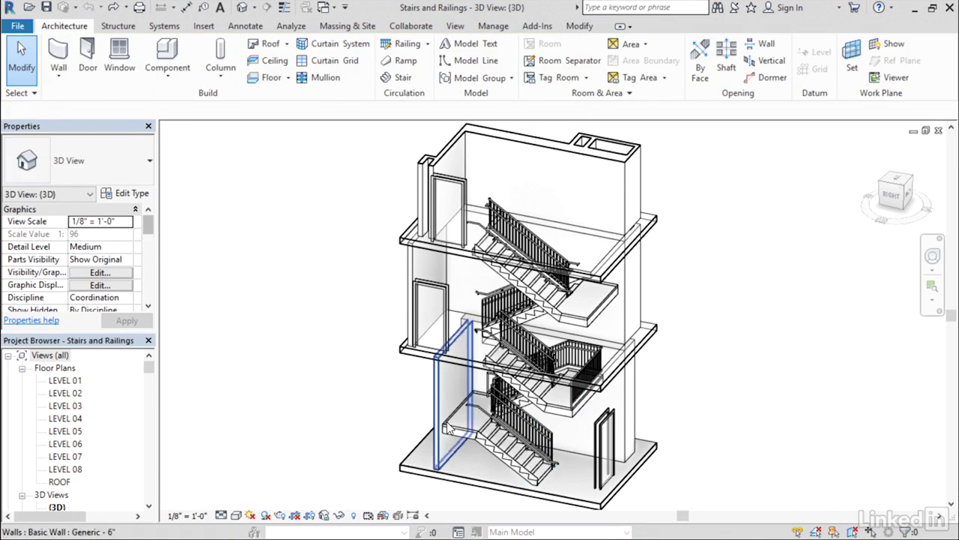
pyautogui.click(477, 442)
pyautogui.scroll(-2, 146, 234)
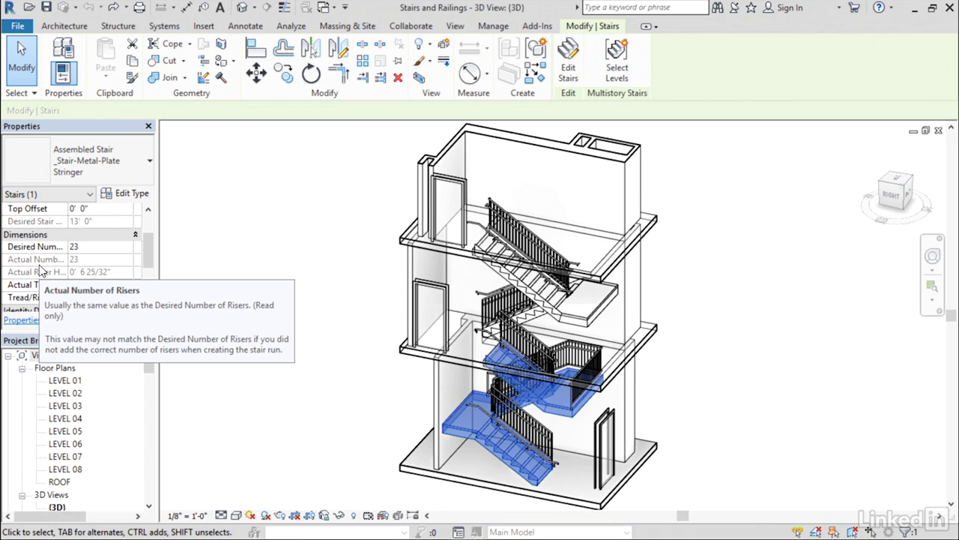
pyautogui.click(126, 193)
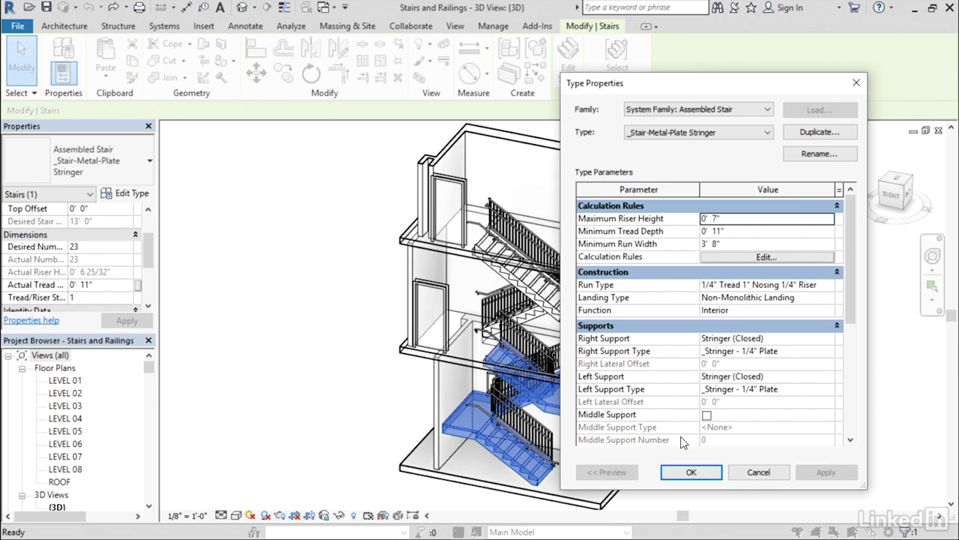
# Step: Close and reopen the stair's type properties, scrolling to the support settings
pyautogui.click(774, 476)
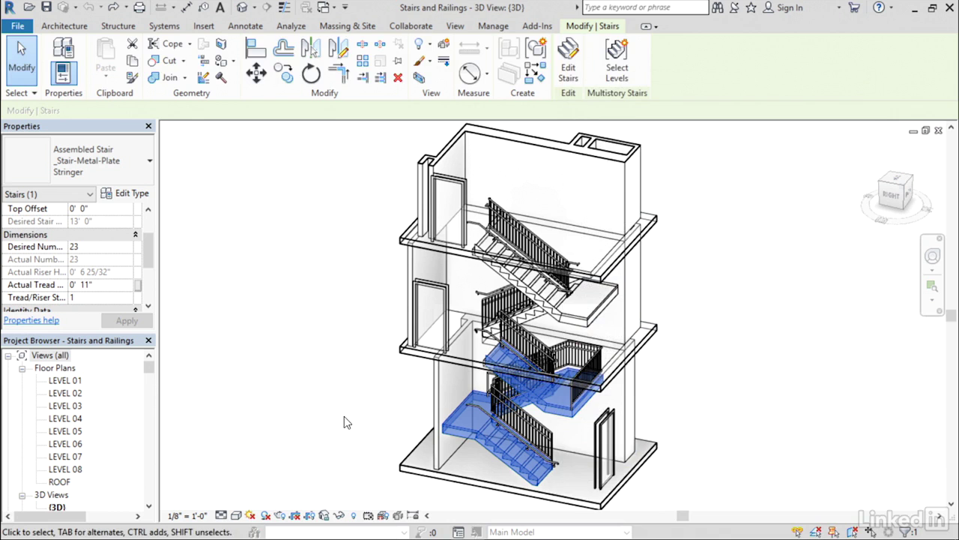
pyautogui.click(136, 196)
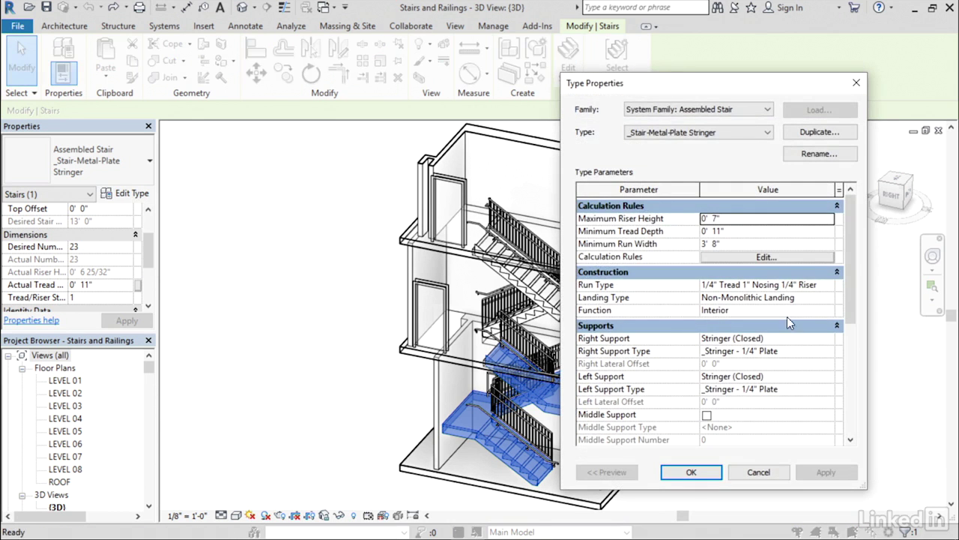
pyautogui.moveTo(856, 261); pyautogui.dragTo(859, 290)
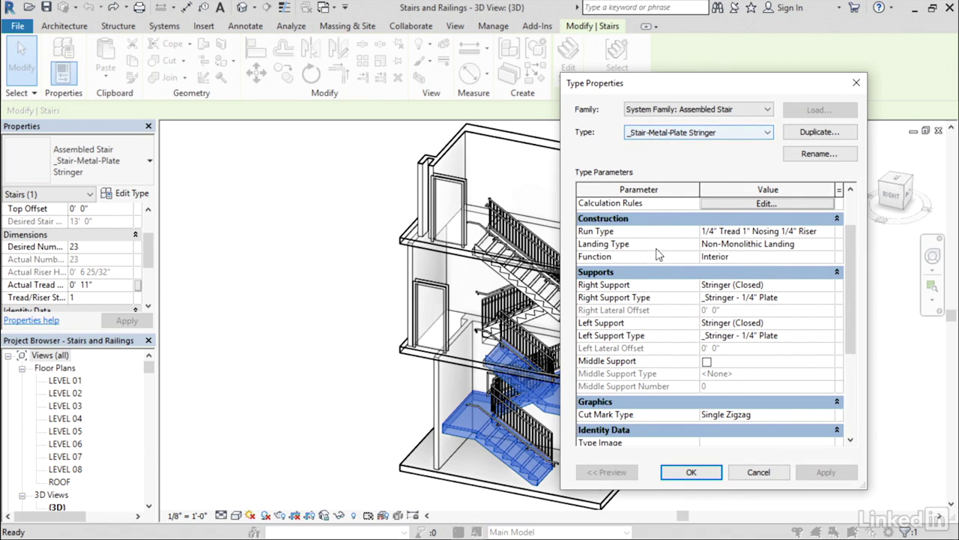
pyautogui.scroll(1, 660, 255)
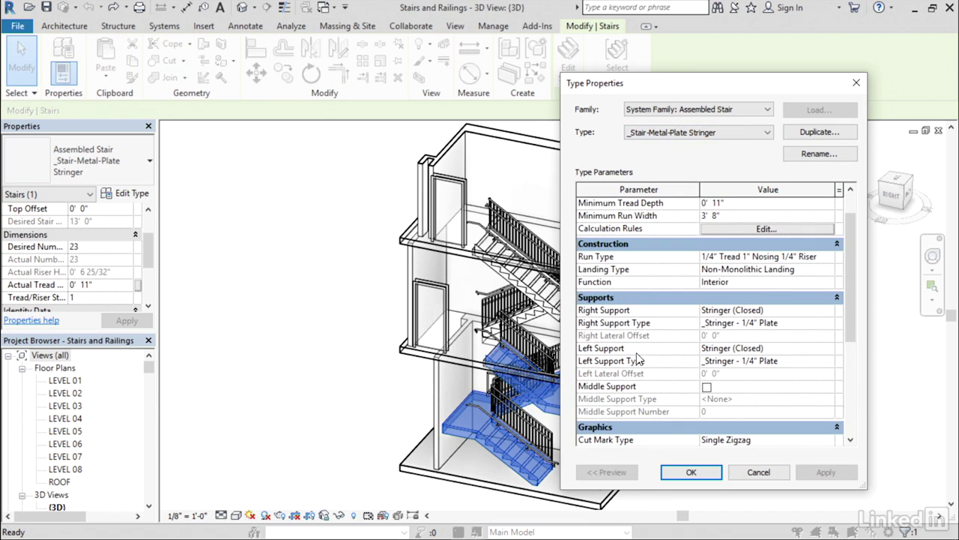
# Step: Inspect the nested _Stringer - 1/4" Plate right support type, then cancel it unchanged
pyautogui.click(792, 323)
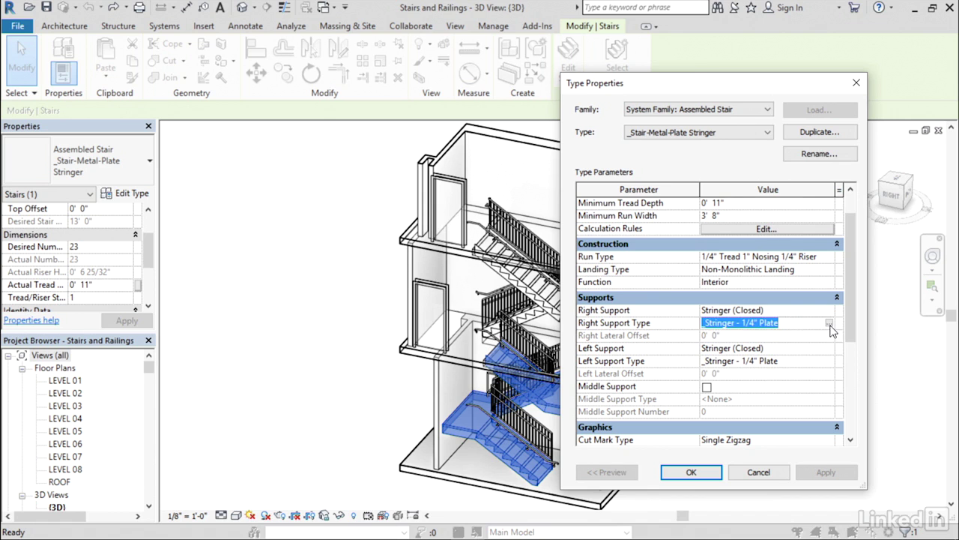
pyautogui.click(830, 323)
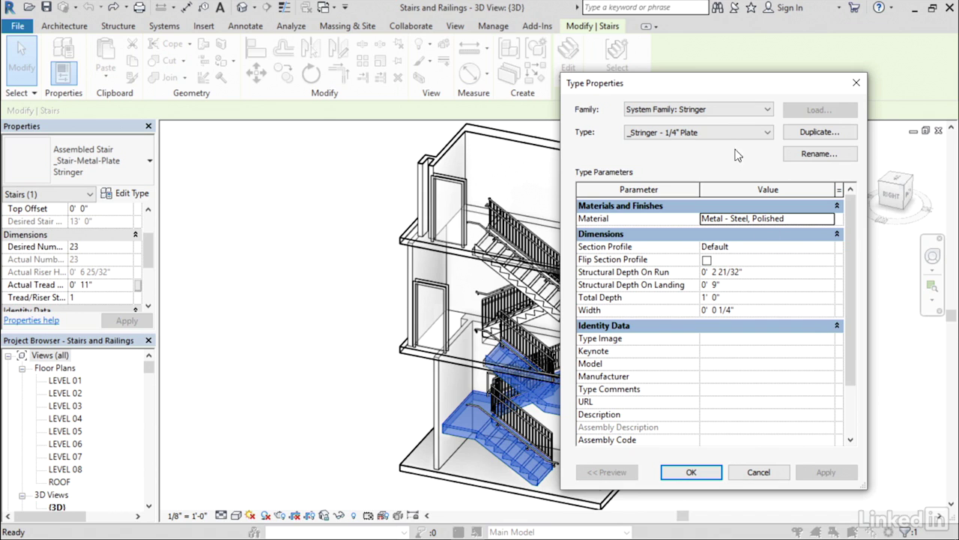
pyautogui.moveTo(679, 88); pyautogui.dragTo(704, 109)
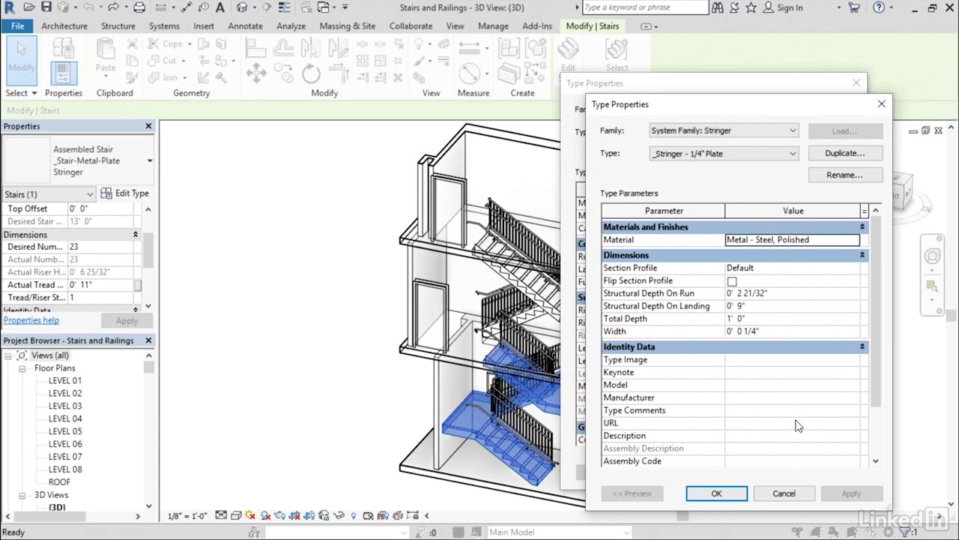
pyautogui.click(785, 493)
# Step: Close the stair type dialog and open the middle-floor landing railing's type properties
pyautogui.click(761, 476)
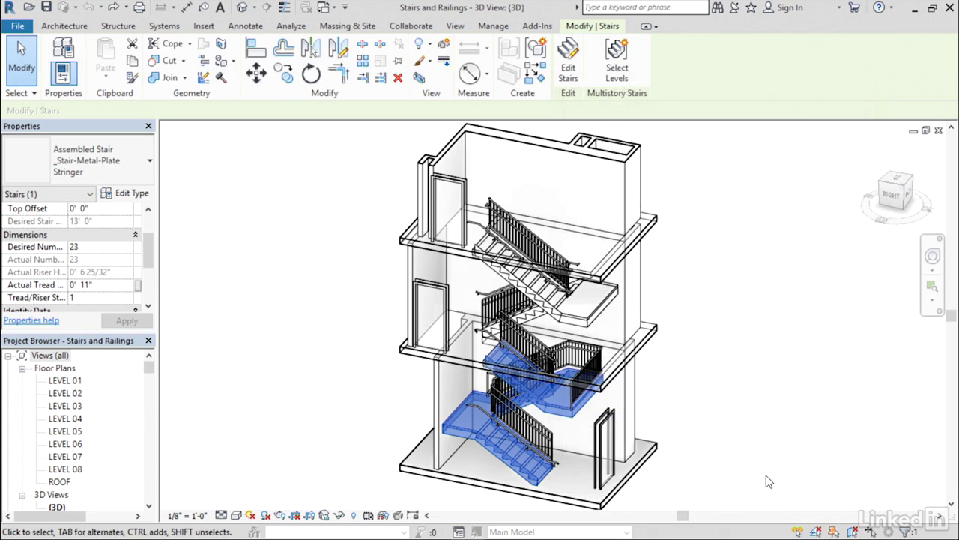
pyautogui.click(734, 473)
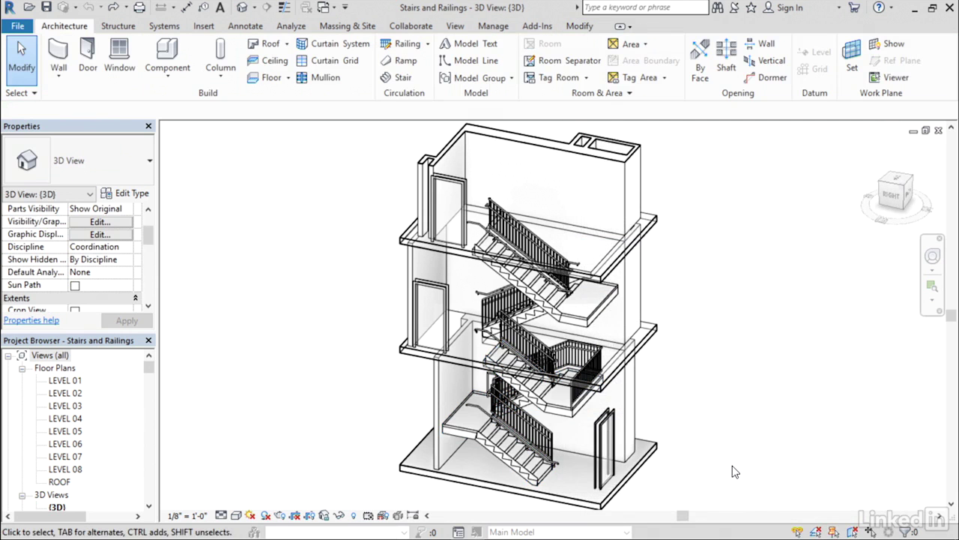
pyautogui.click(631, 367)
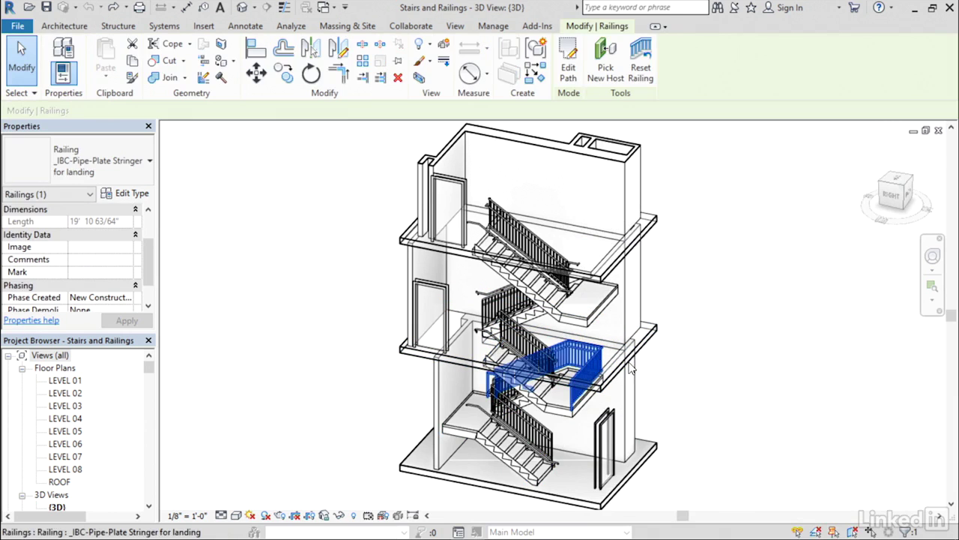
pyautogui.click(130, 194)
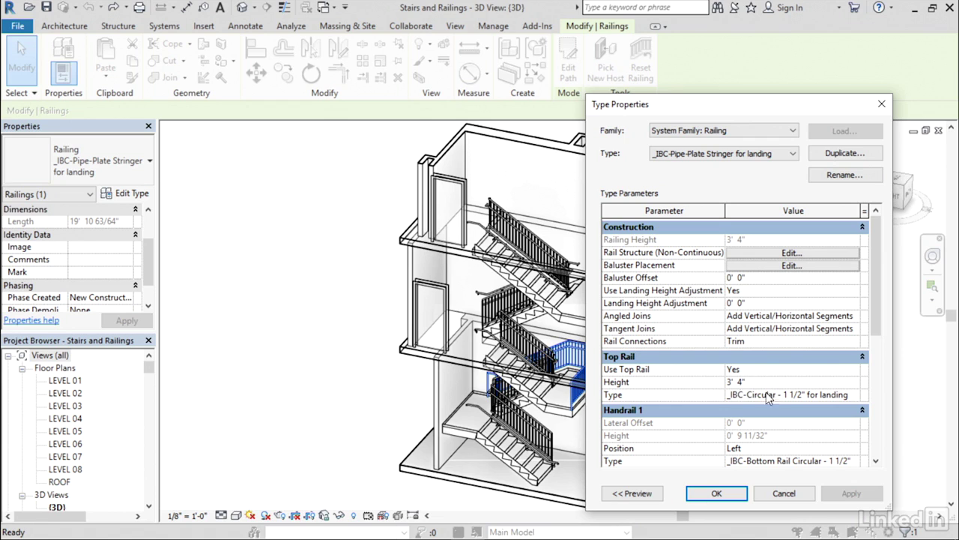
# Step: Show the back-elevation preview of the railing panel and select the Handrail 1 Type value
pyautogui.scroll(-2, 881, 295)
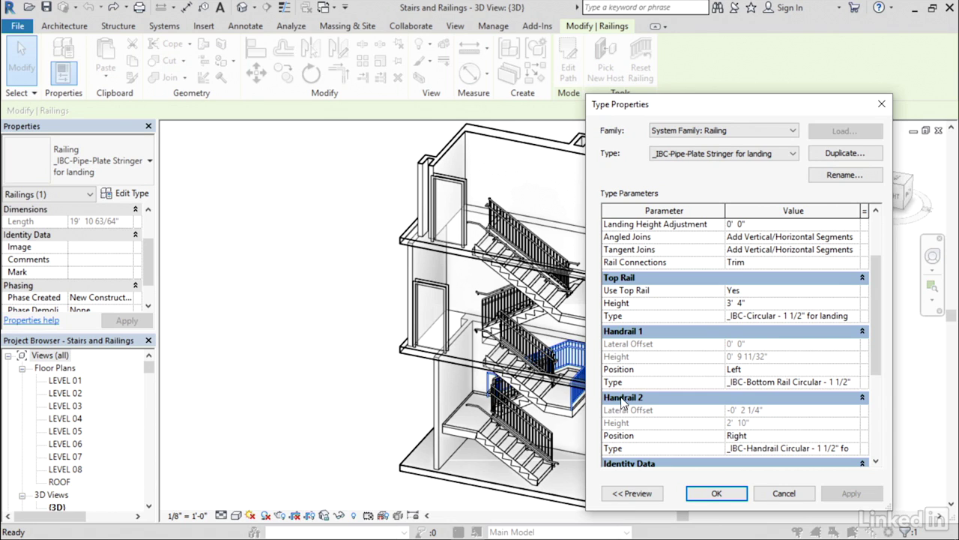
pyautogui.click(830, 318)
pyautogui.click(637, 494)
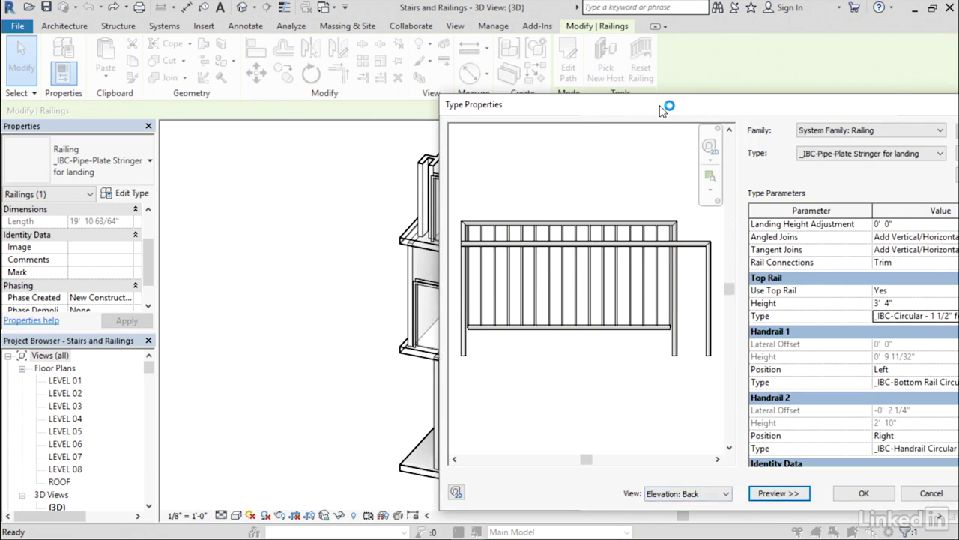
pyautogui.moveTo(660, 105); pyautogui.dragTo(435, 90)
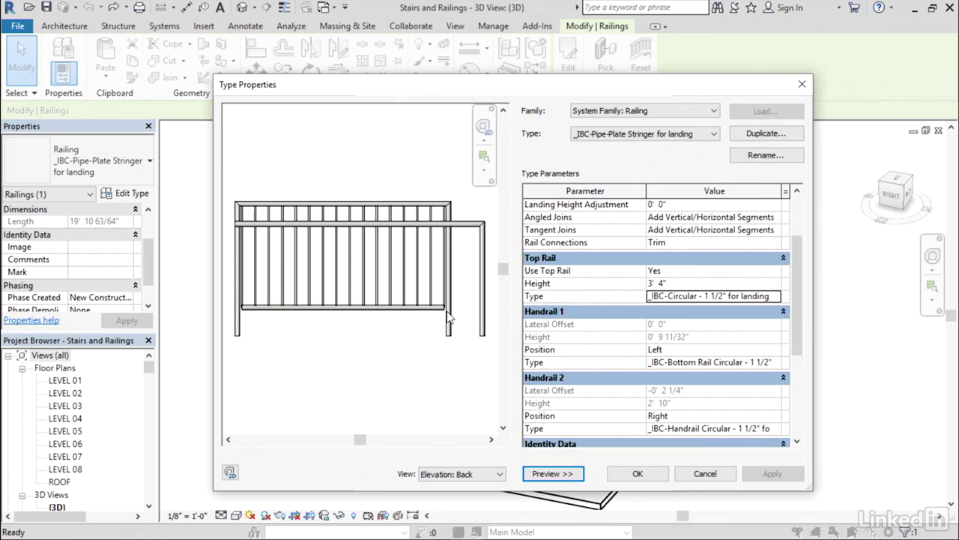
pyautogui.scroll(4, 447, 311)
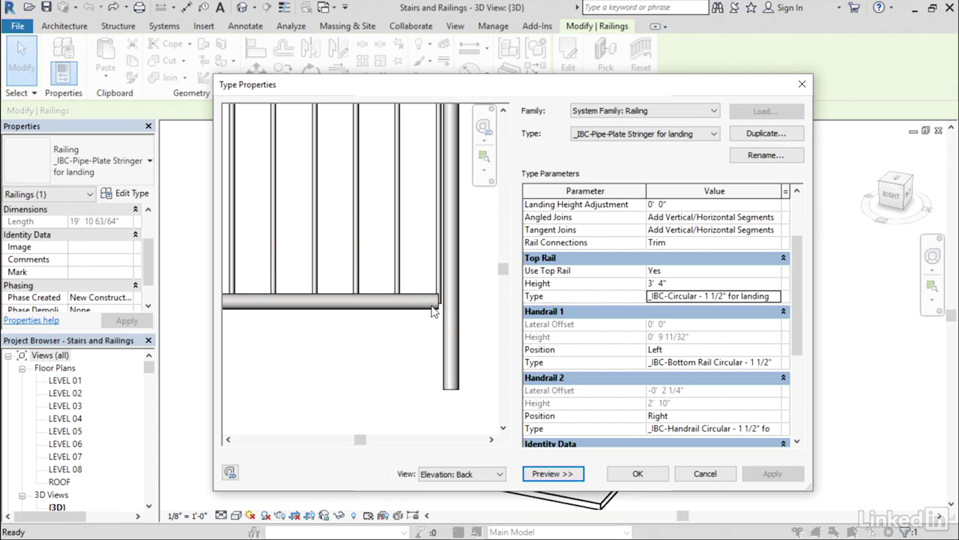
pyautogui.click(738, 363)
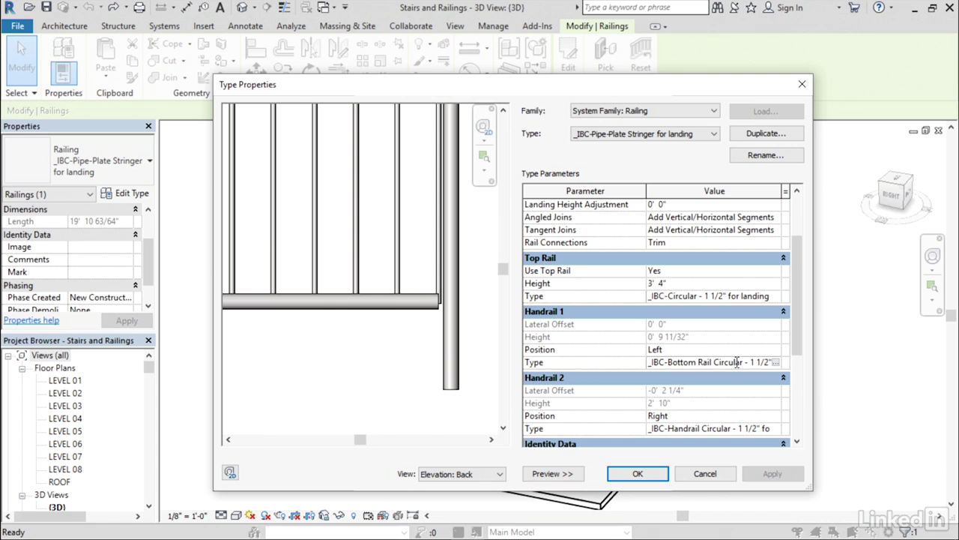
# Step: Give the Handrail 1 type 1.25" beginning and end extension lengths and accept
pyautogui.click(776, 363)
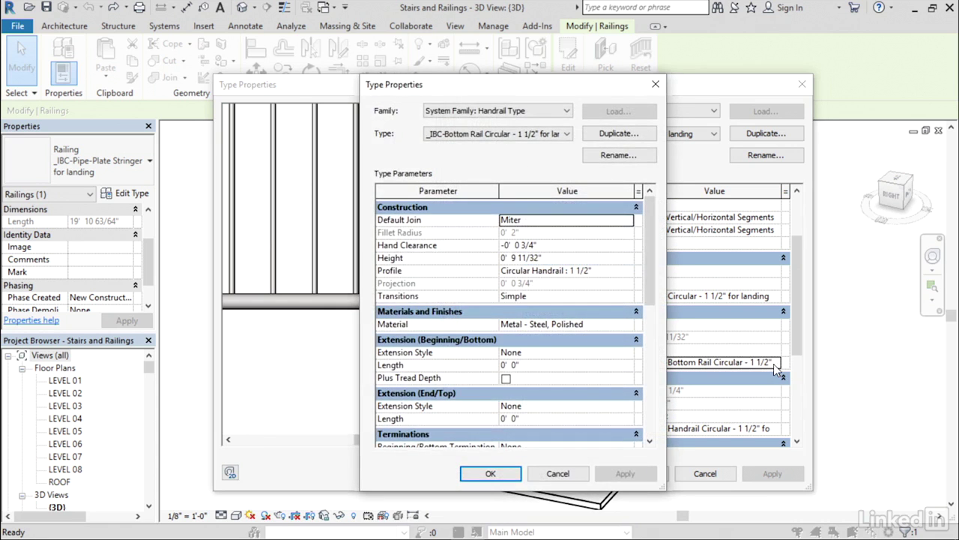
pyautogui.moveTo(529, 93); pyautogui.dragTo(698, 108)
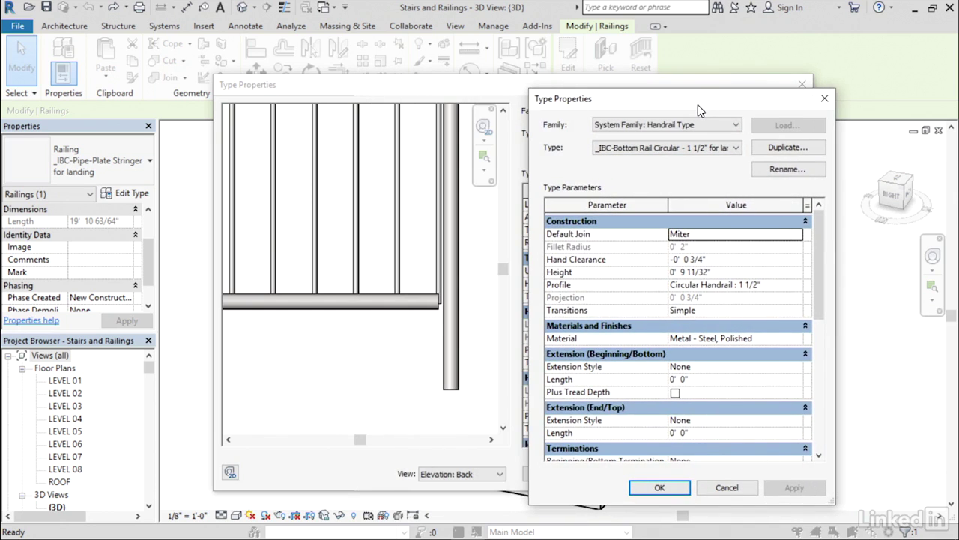
pyautogui.click(719, 380)
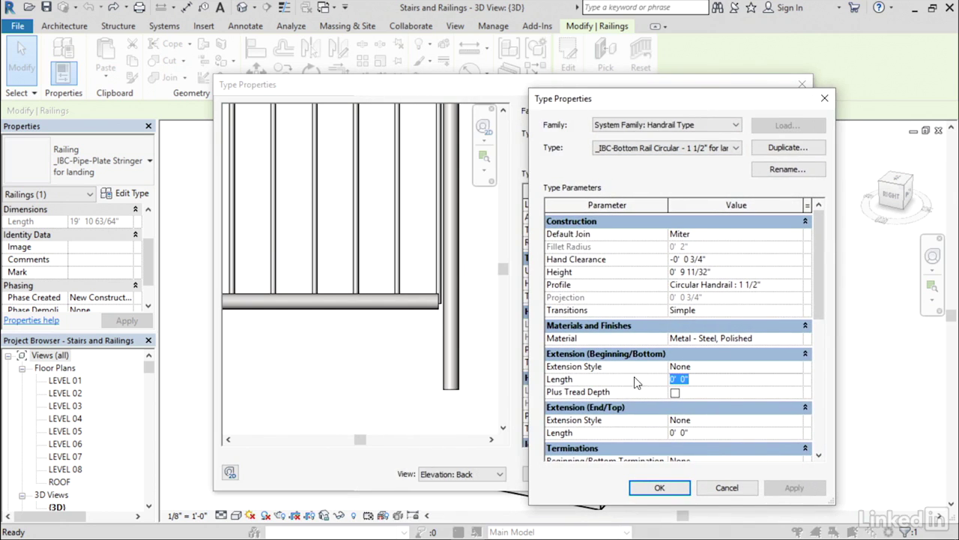
pyautogui.write('1.25')
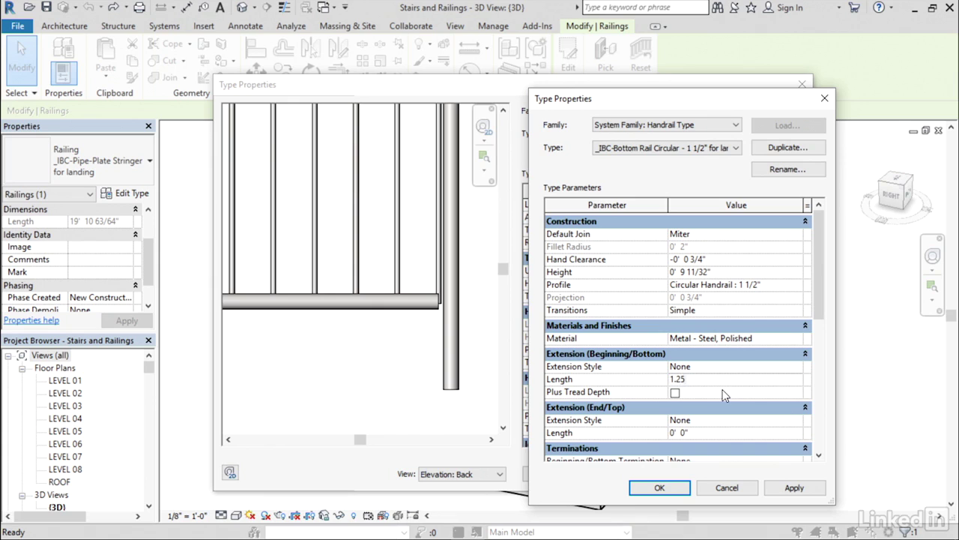
pyautogui.press('Return')
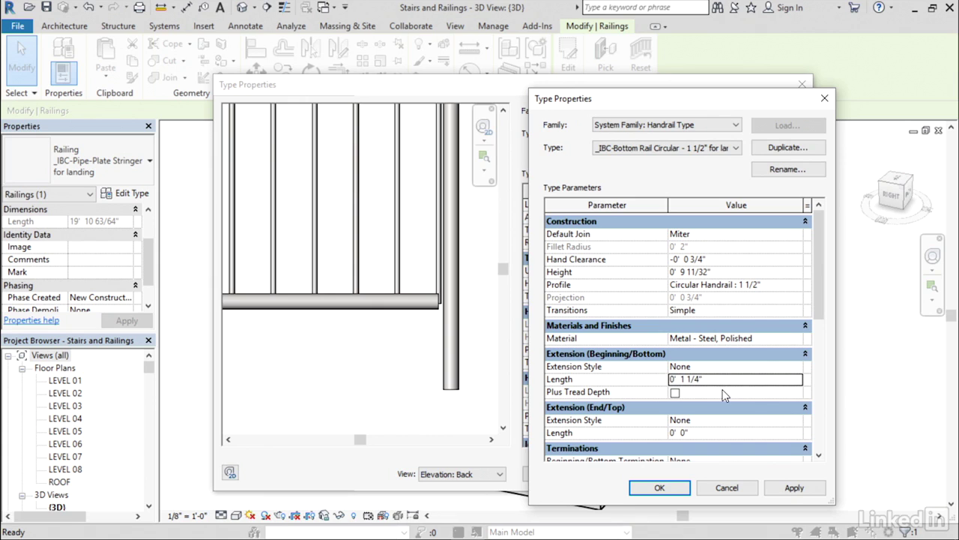
pyautogui.click(724, 433)
pyautogui.write('1.25')
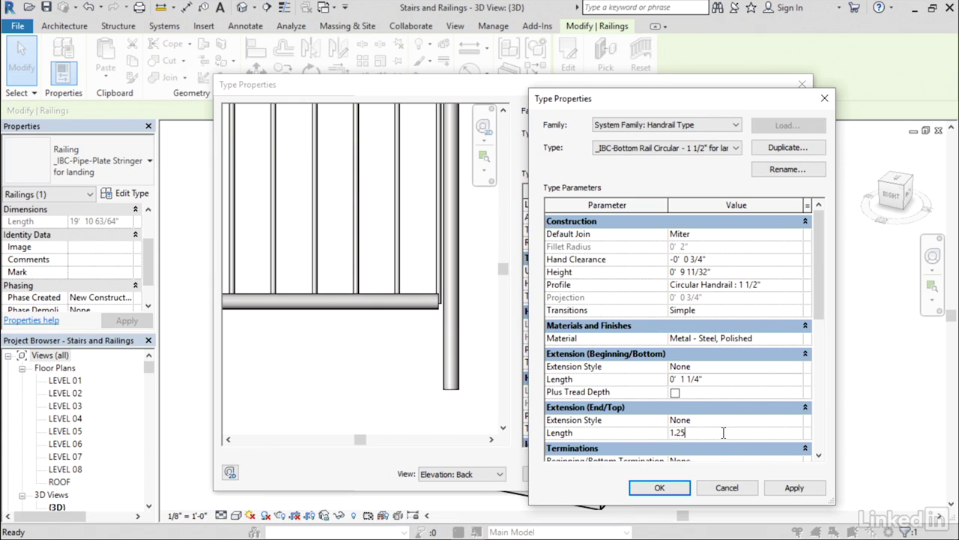
pyautogui.press('Return')
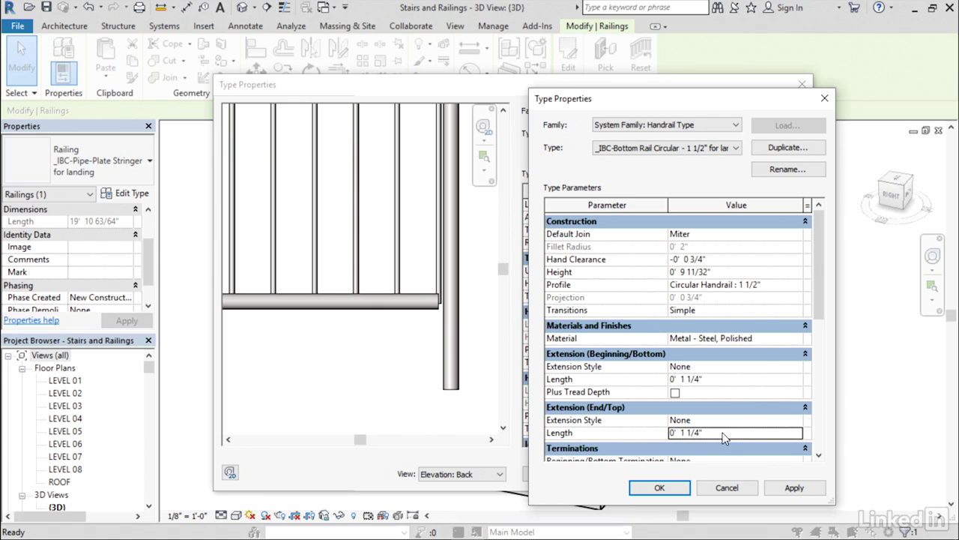
pyautogui.click(660, 488)
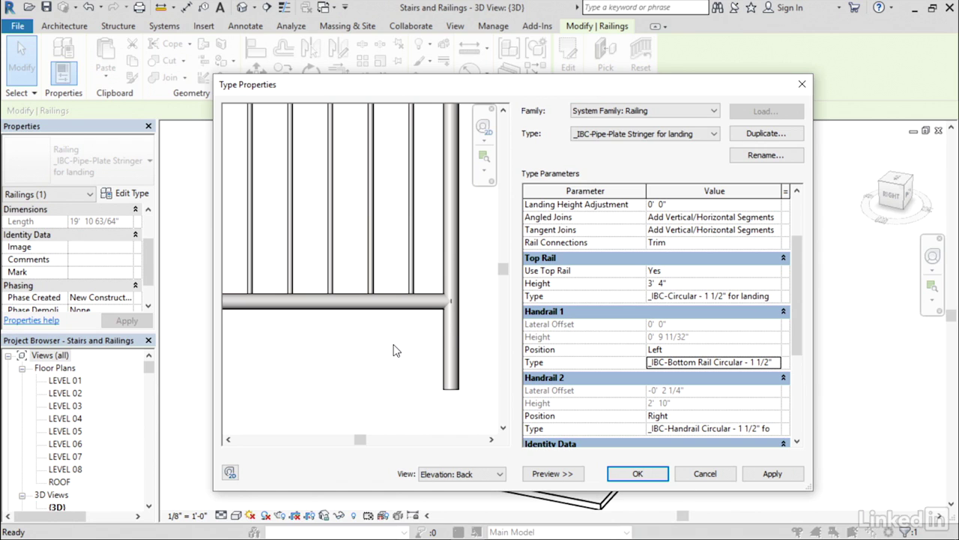
pyautogui.scroll(-4, 362, 347)
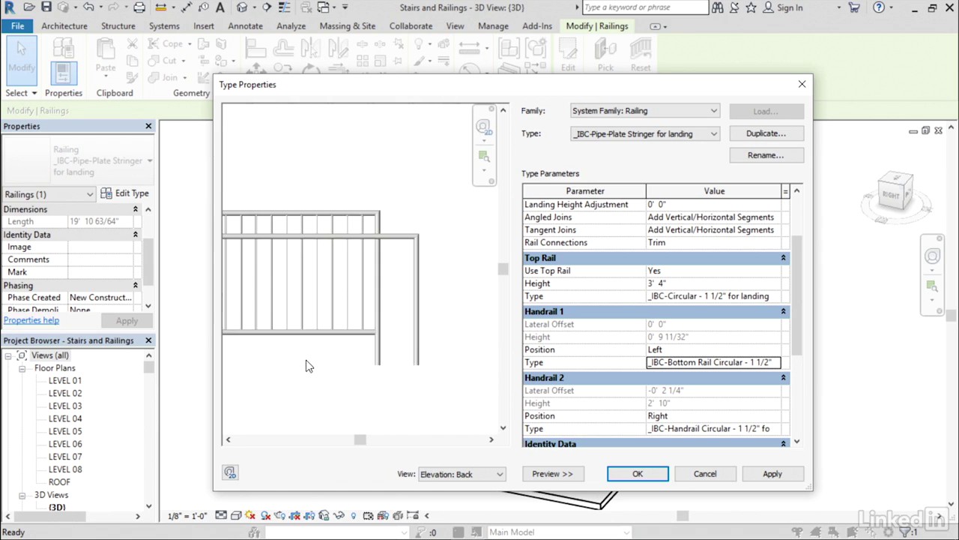
pyautogui.moveTo(306, 366); pyautogui.dragTo(417, 369, button='middle')
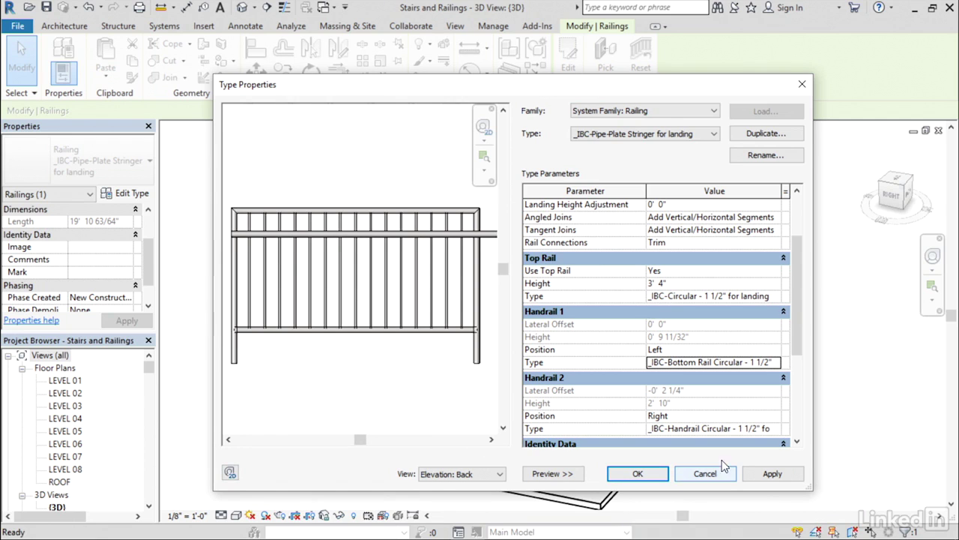
pyautogui.click(765, 363)
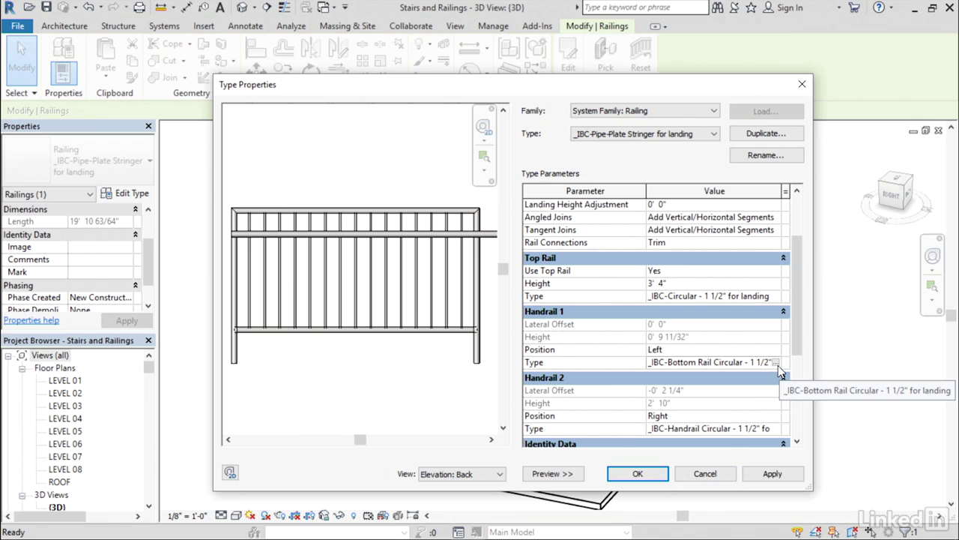